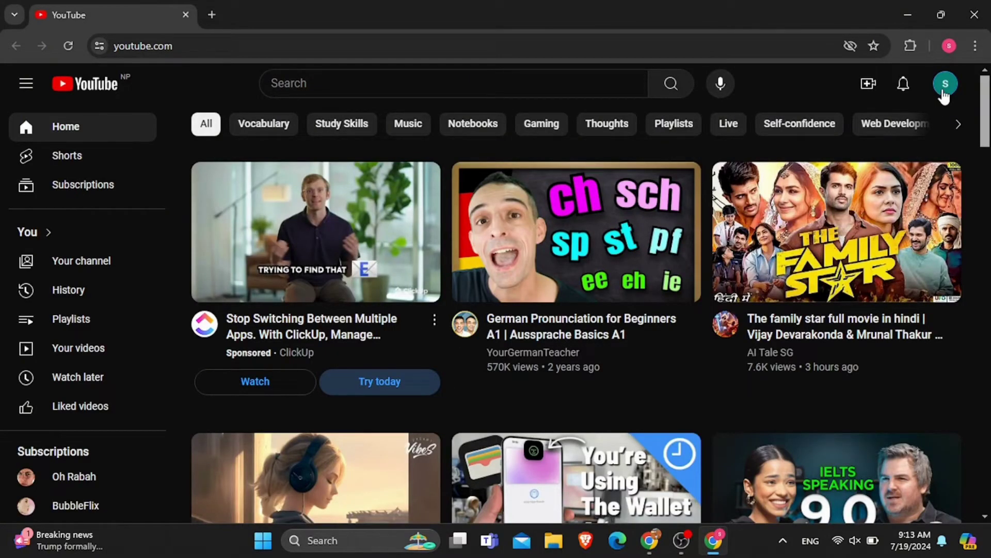
Step: From the profile avatar menu, reach the blank 'Create your channel name' form
{"action": "left_click", "coordinate": [944, 86]}
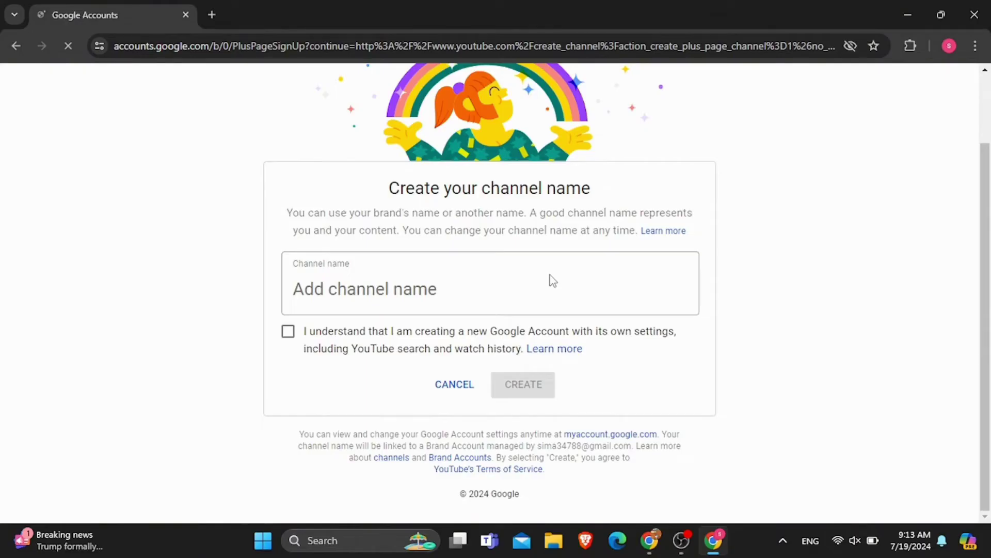
Step: Enter 'Everything' as the channel name, correcting a typo, and submit it
{"action": "left_click", "coordinate": [525, 291]}
{"action": "type", "text": "Ev"}
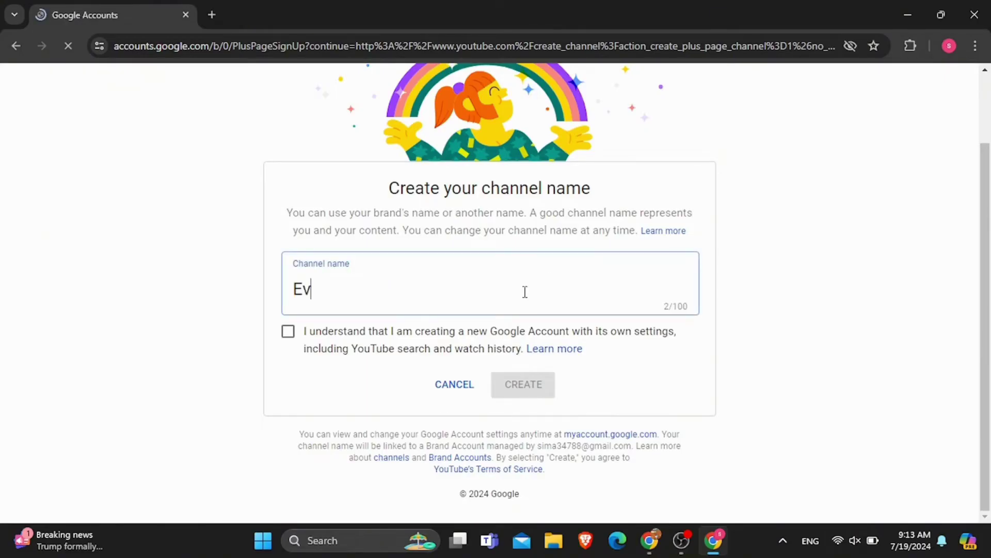
{"action": "type", "text": "erythu"}
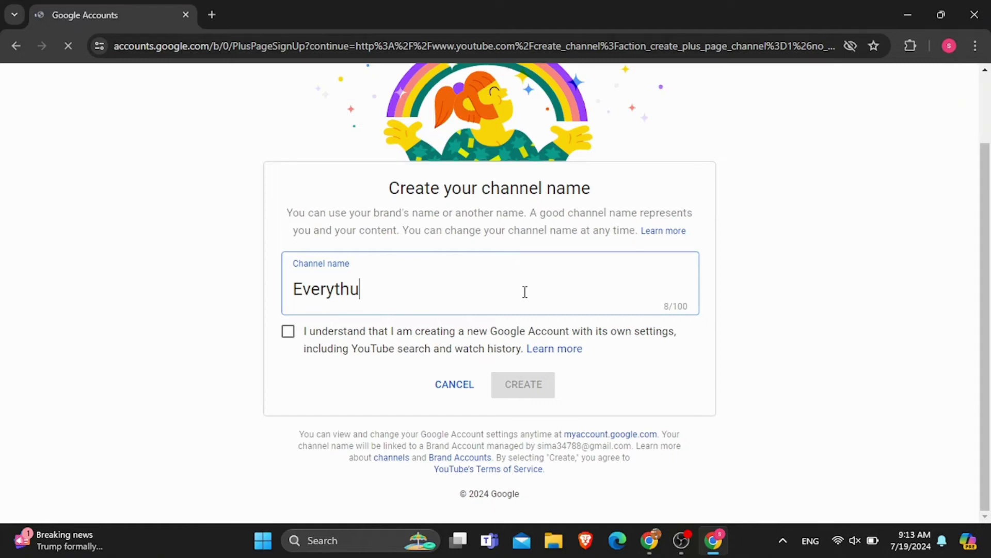
{"action": "key", "text": "BackSpace"}
{"action": "type", "text": "ing"}
{"action": "left_click", "coordinate": [517, 339]}
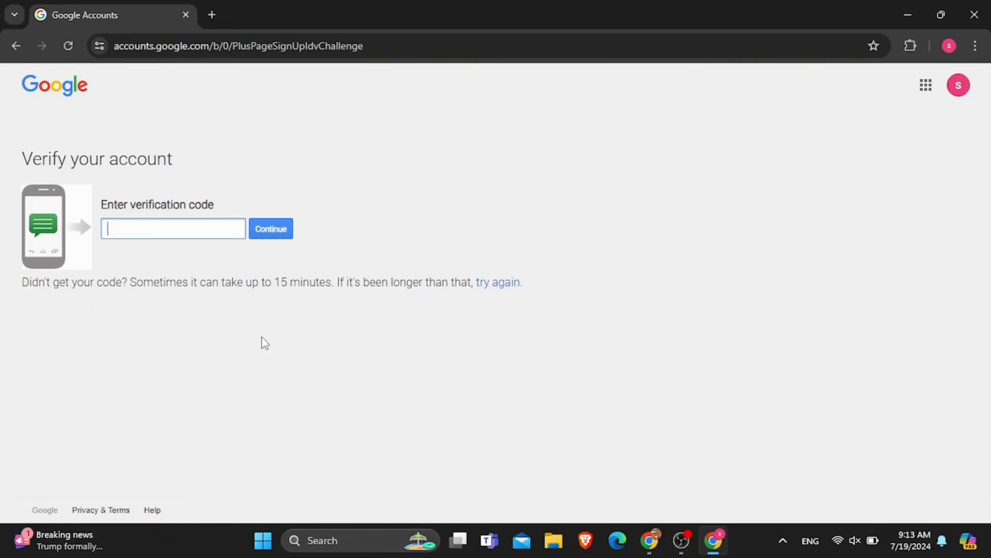
{"action": "left_click", "coordinate": [269, 235]}
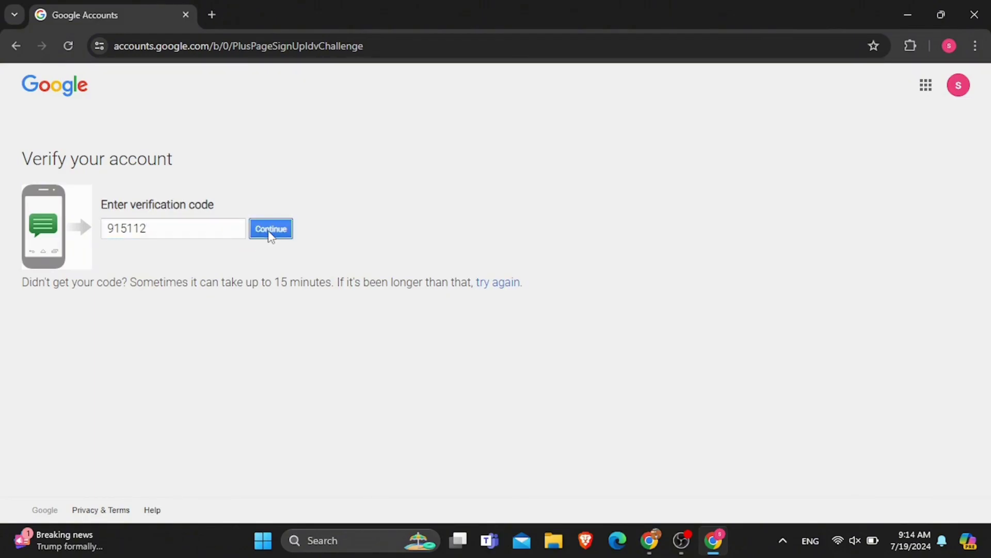